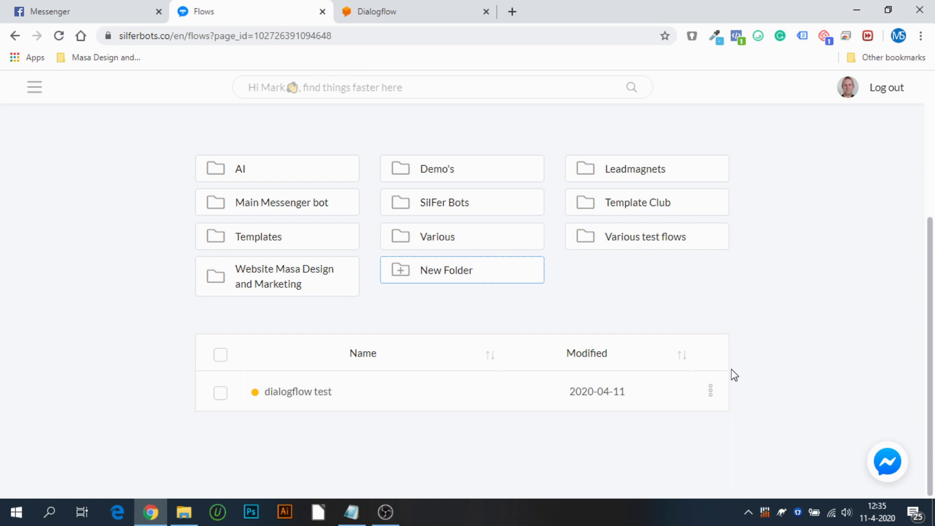
Open the SilFer Bots hamburger sidebar from the Flows page.
left_click(34, 87)
Disconnect Google Dialogflow in the bot's Settings Integrations.
left_click(70, 374)
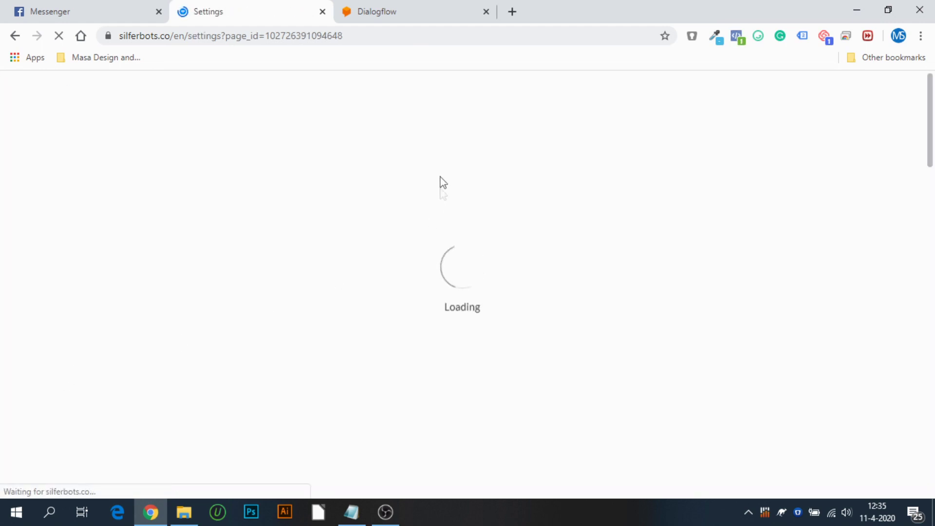
left_click(312, 154)
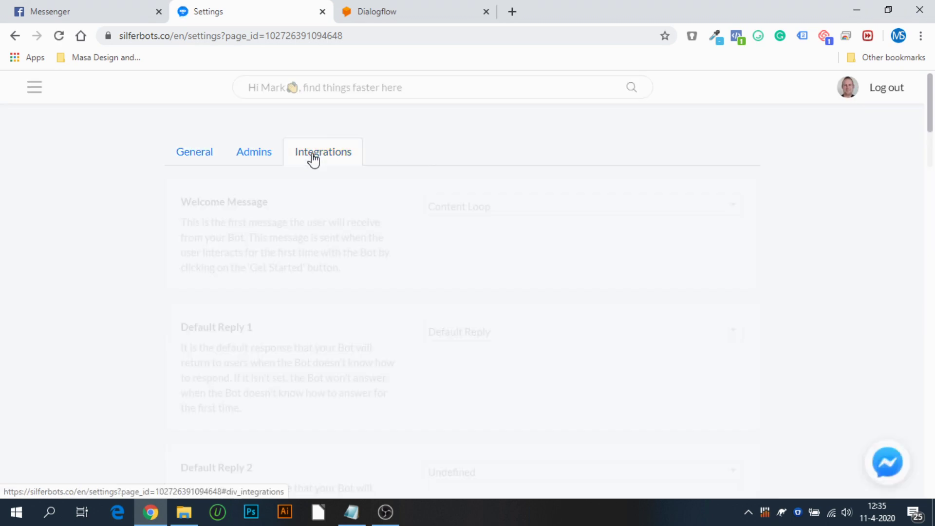
scroll(307, 272, "down", 1)
scroll(307, 304, "down", 10)
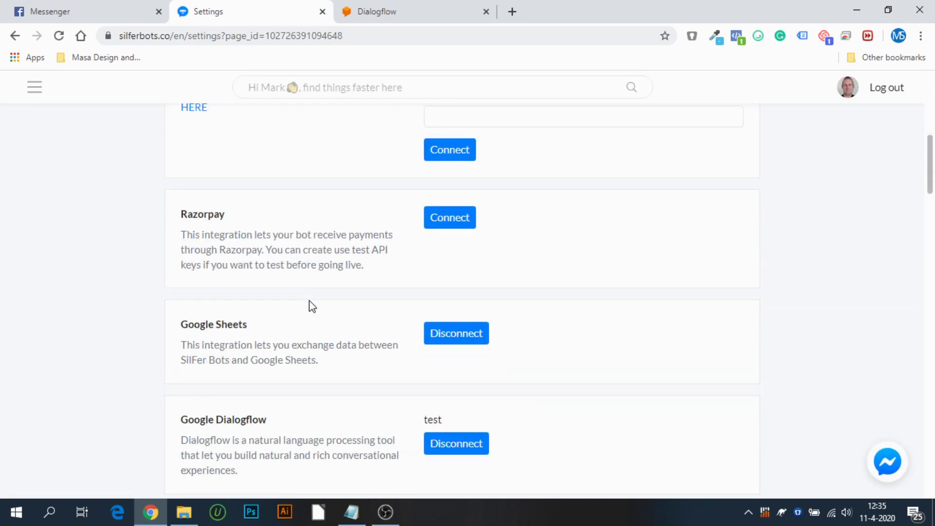
left_click(476, 246)
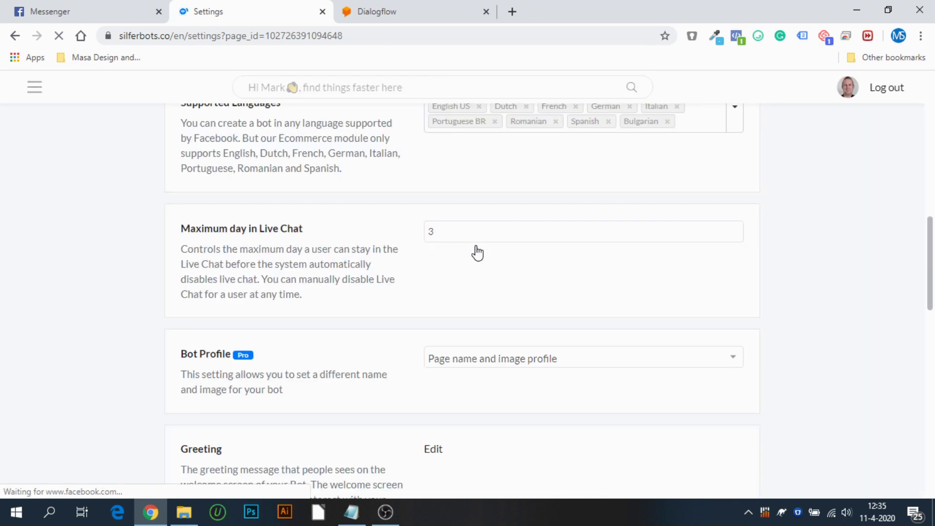
Start reconnecting Google Dialogflow from the Integrations settings.
scroll(327, 326, "up", 12)
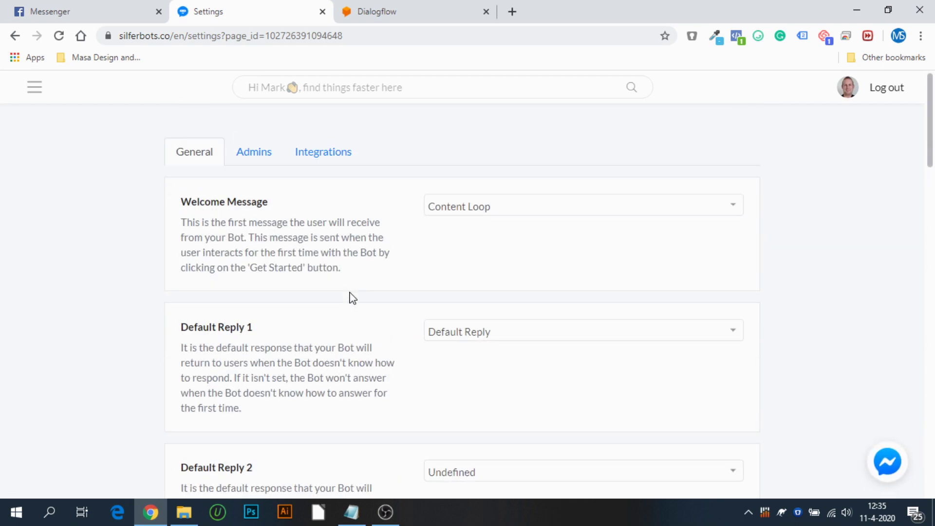
left_click(333, 156)
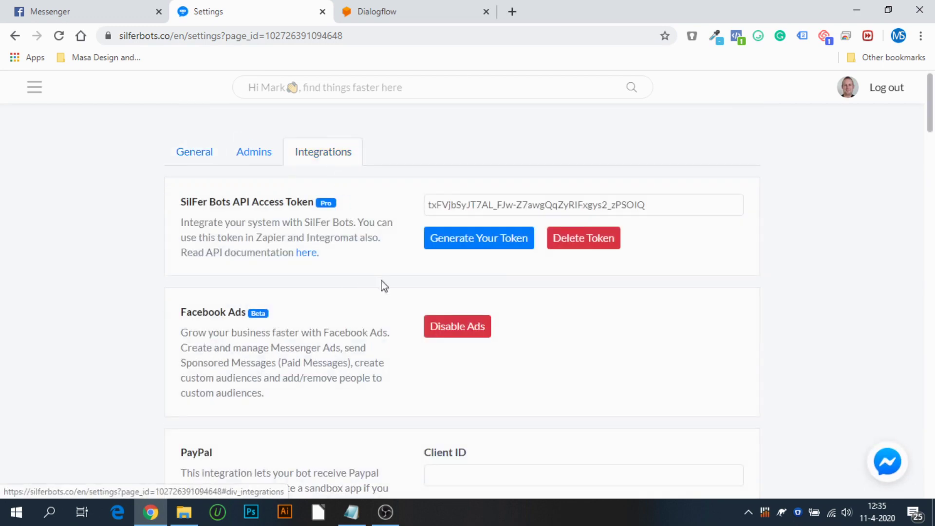
scroll(382, 285, "down", 5)
scroll(382, 287, "down", 4)
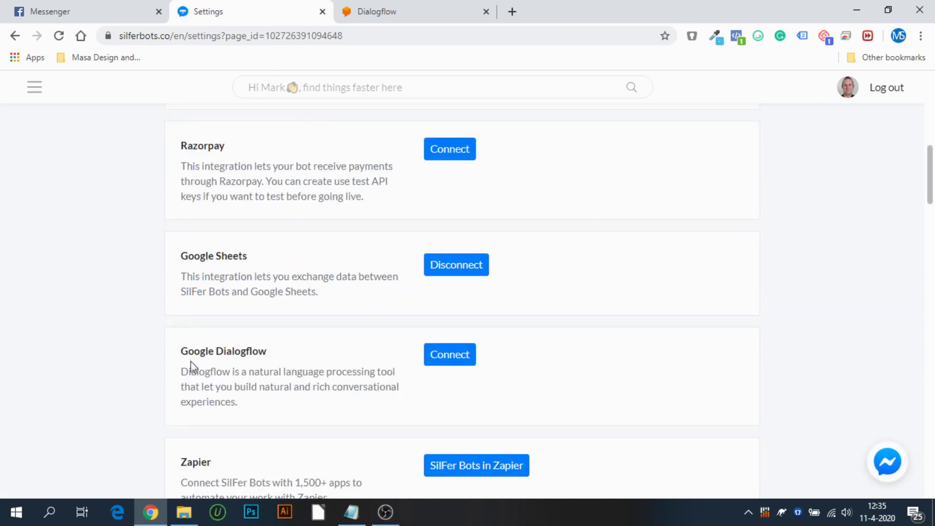
left_click(452, 354)
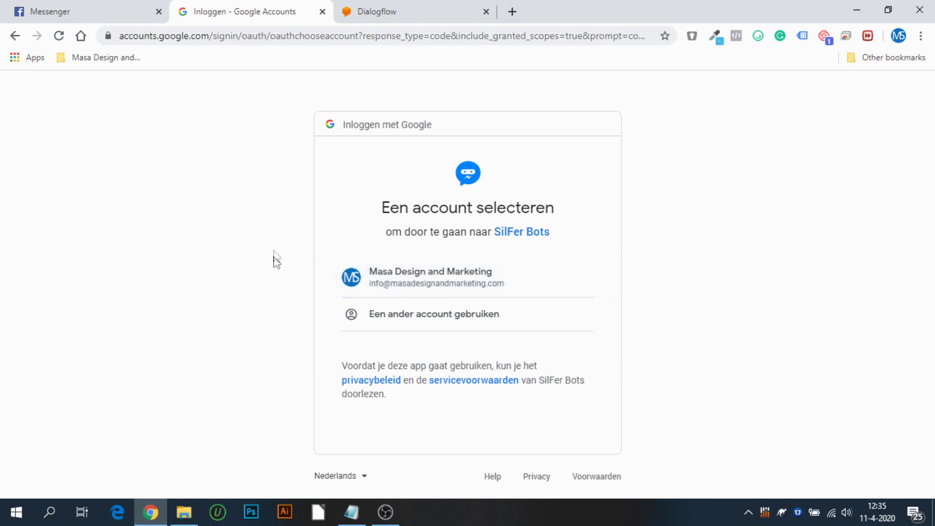
Sign in with the Google account and allow SilFer Bots the requested access.
left_click(552, 275)
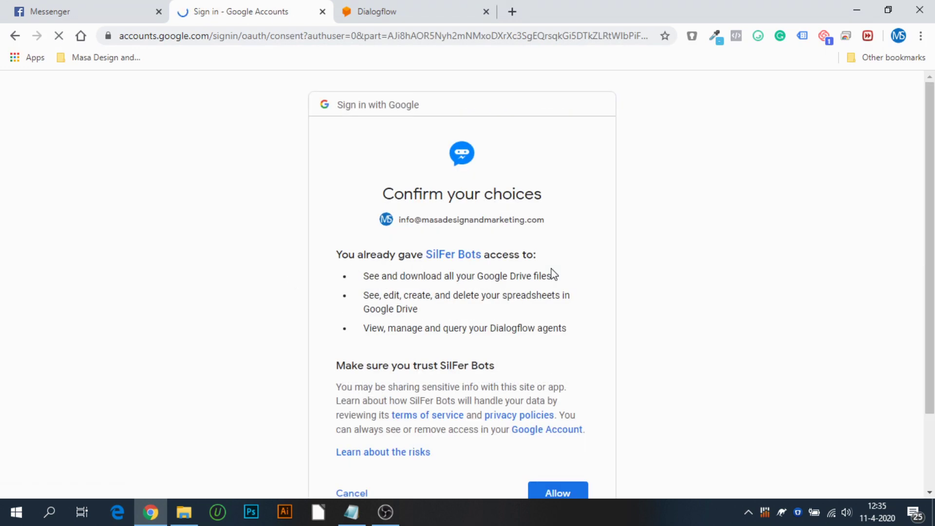
scroll(546, 290, "down", 2)
left_click(553, 412)
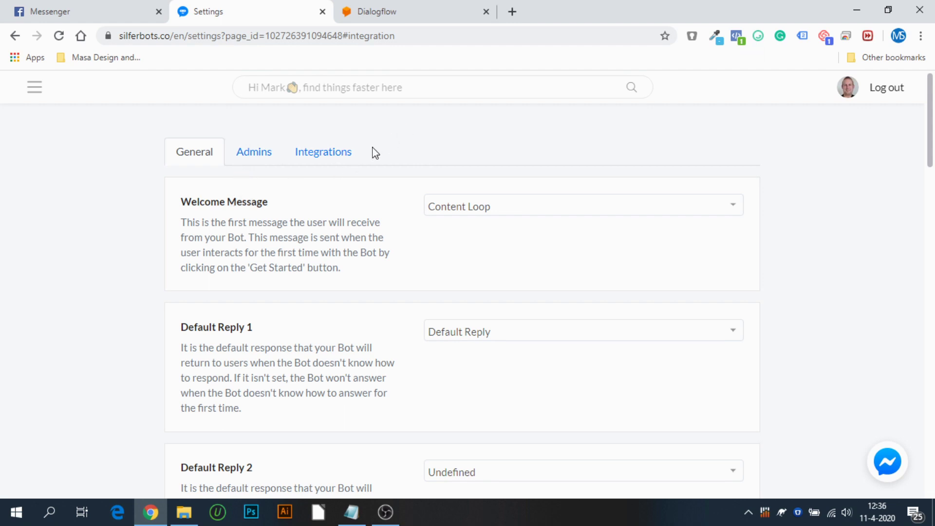
left_click(384, 11)
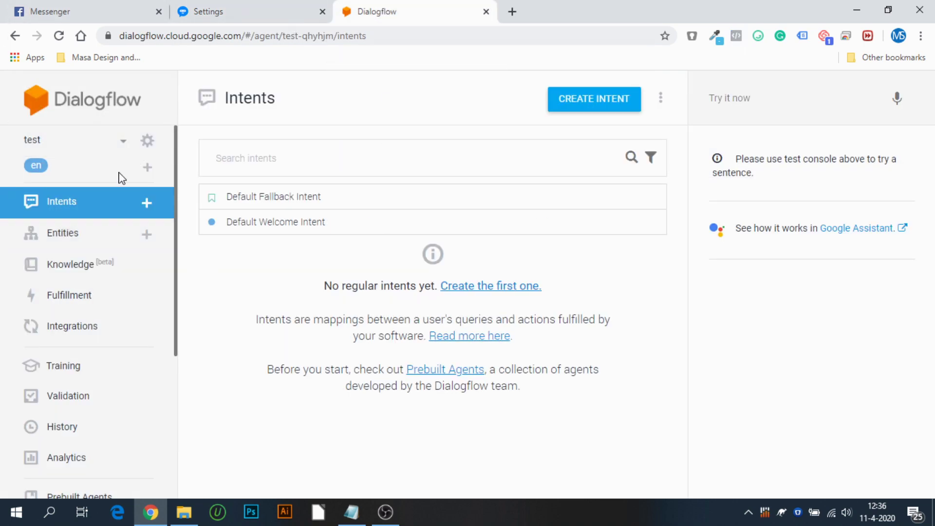
Browse the Dialogflow agent list and begin creating a new agent.
left_click(97, 149)
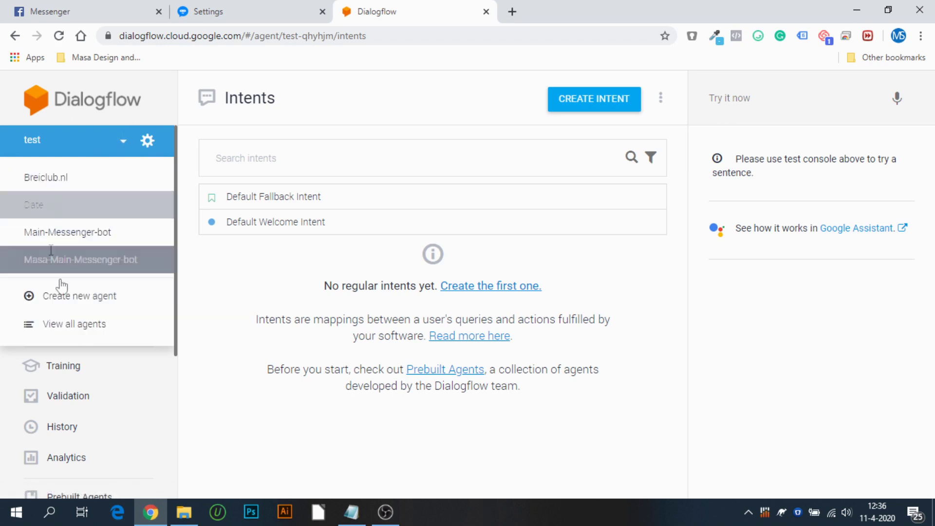
left_click(121, 141)
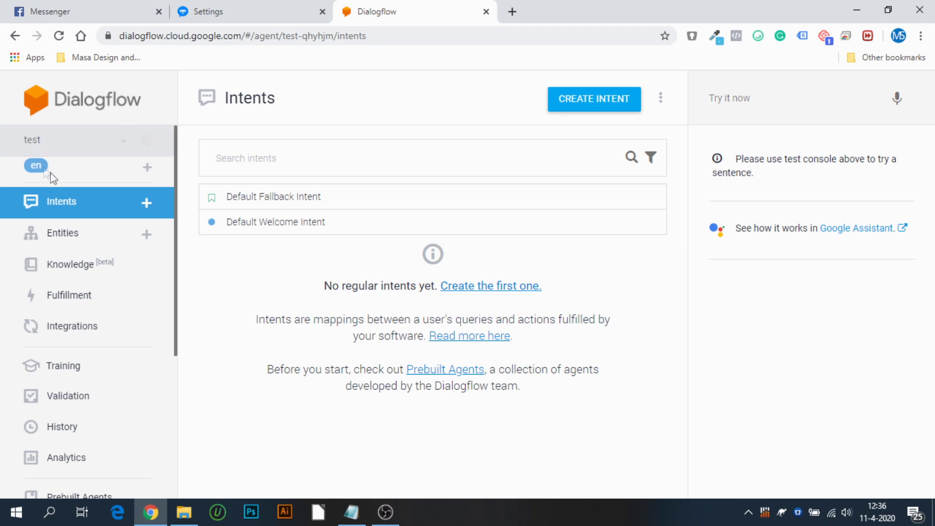
left_click(45, 146)
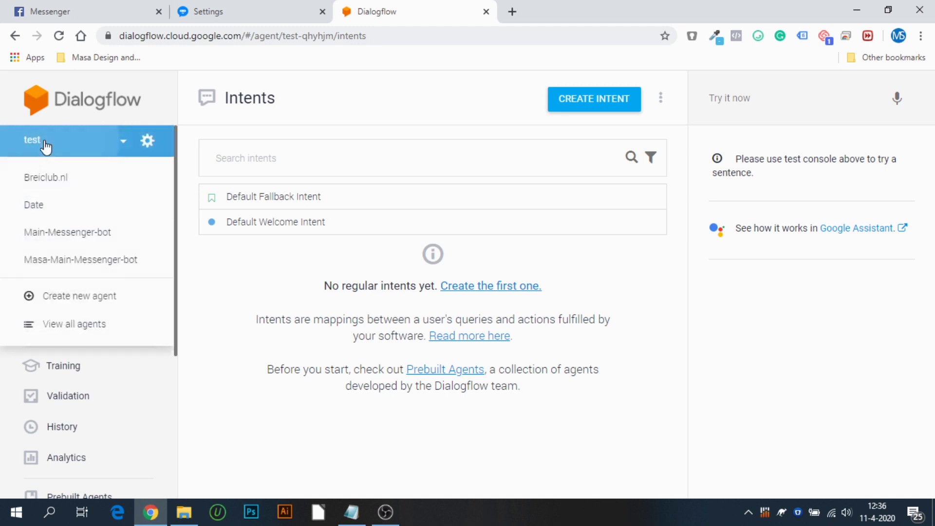
left_click(92, 310)
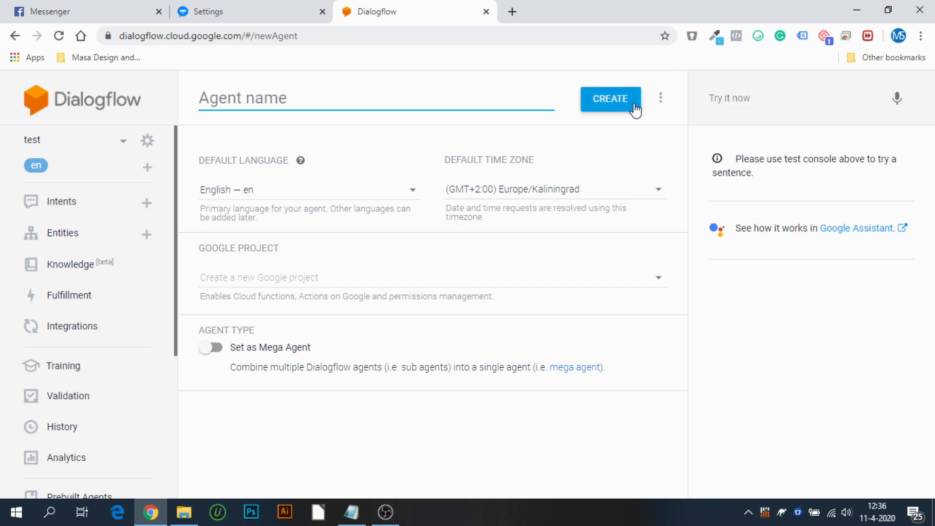
Abandon the unsaved new agent and switch to the Main-Messenger-bot agent.
left_click(62, 149)
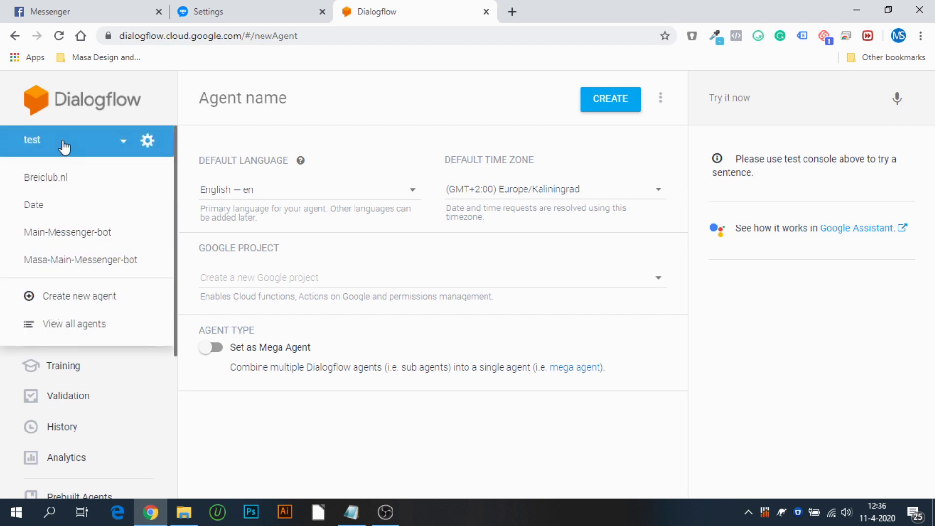
left_click(65, 146)
left_click(461, 104)
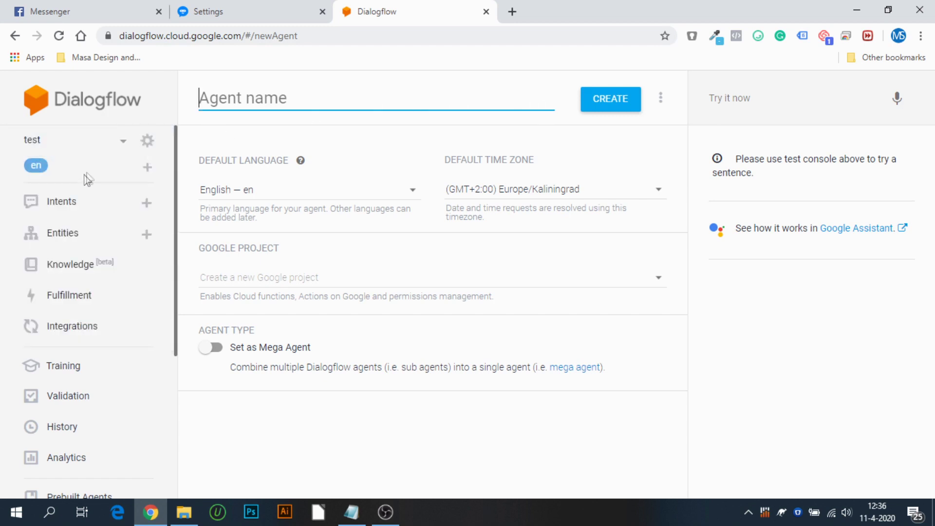
left_click(68, 156)
left_click(62, 242)
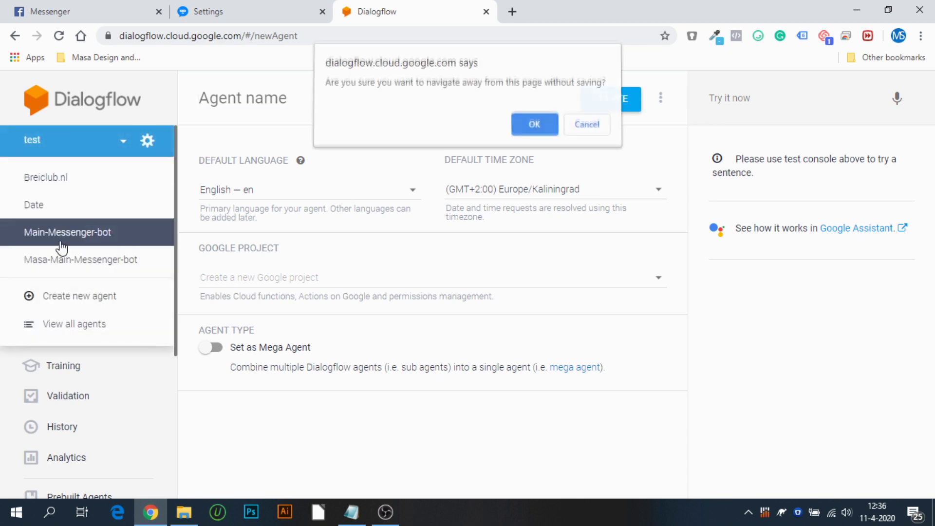
left_click(534, 126)
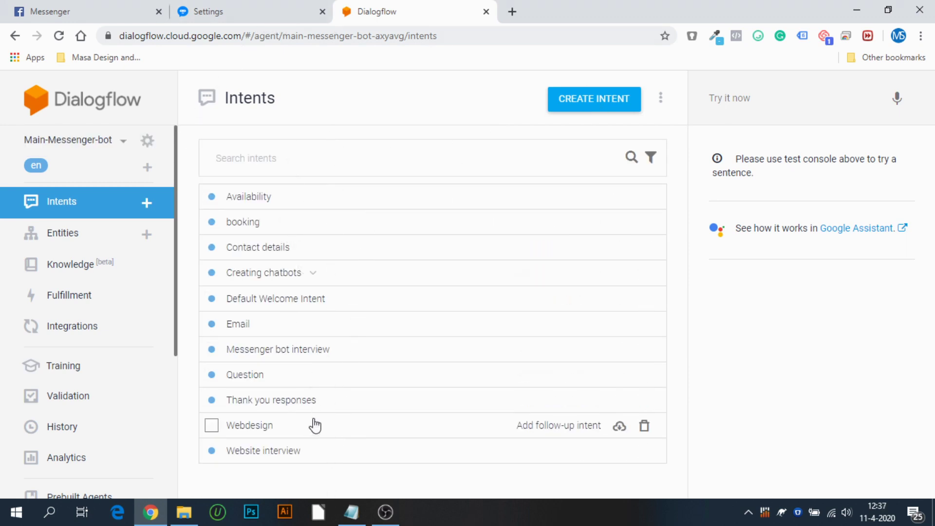
left_click(81, 143)
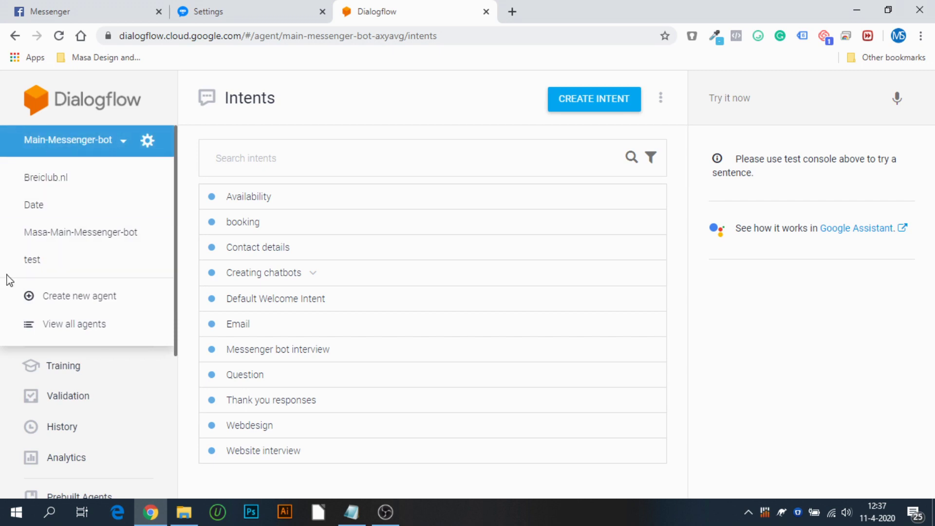
Switch back to the test agent to view its two default intents.
left_click(59, 267)
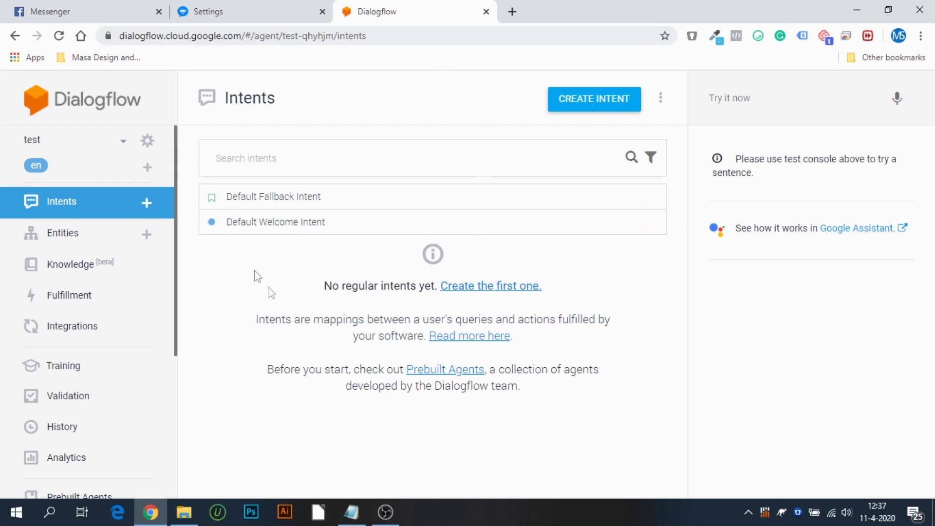
Connect the Dialogflow agent 'test' under Google Dialogflow in the bot's Integrations.
left_click(245, 10)
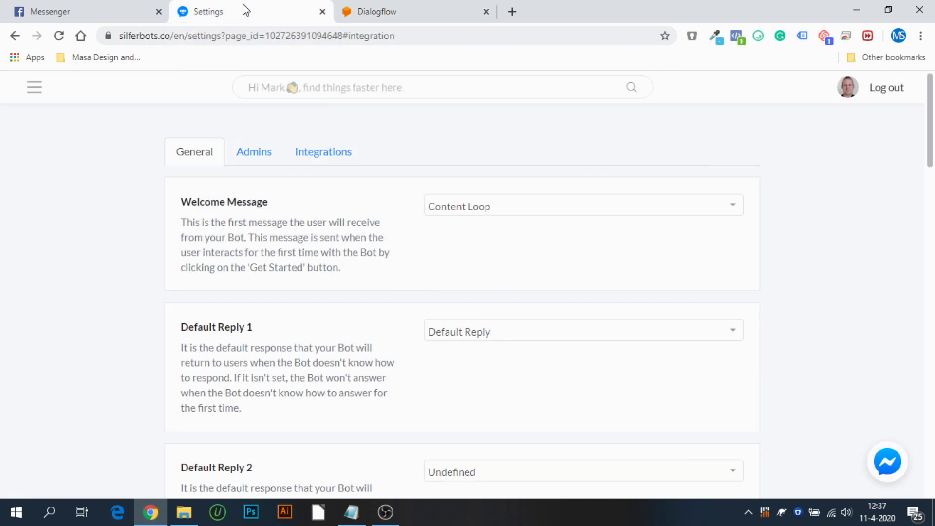
left_click(320, 152)
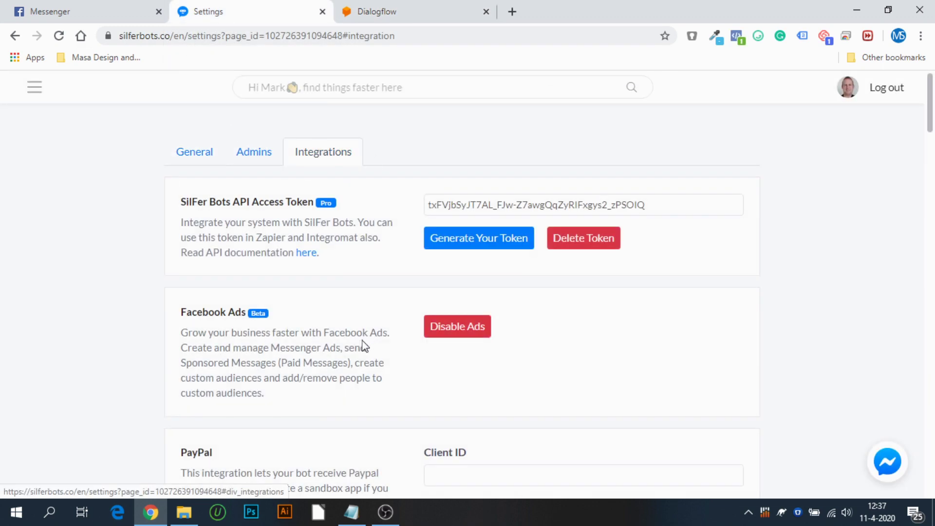
scroll(363, 345, "down", 10)
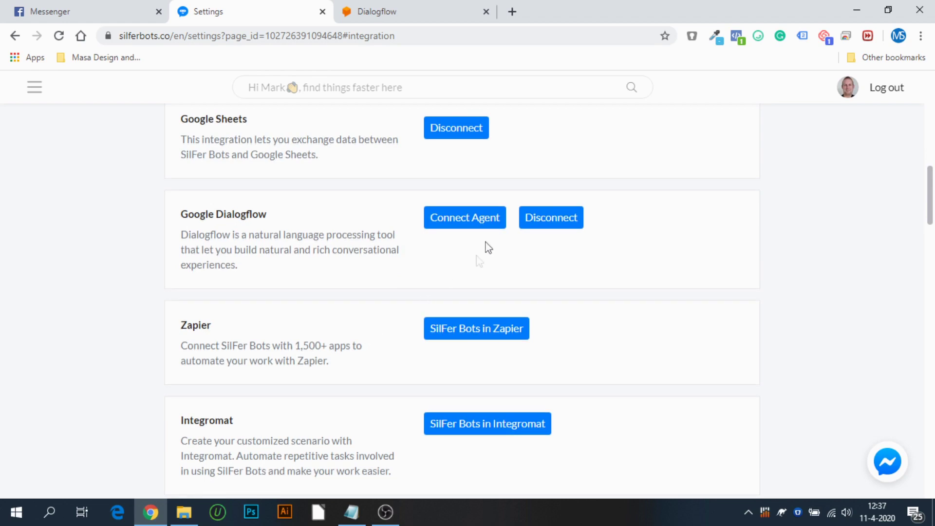
left_click(447, 214)
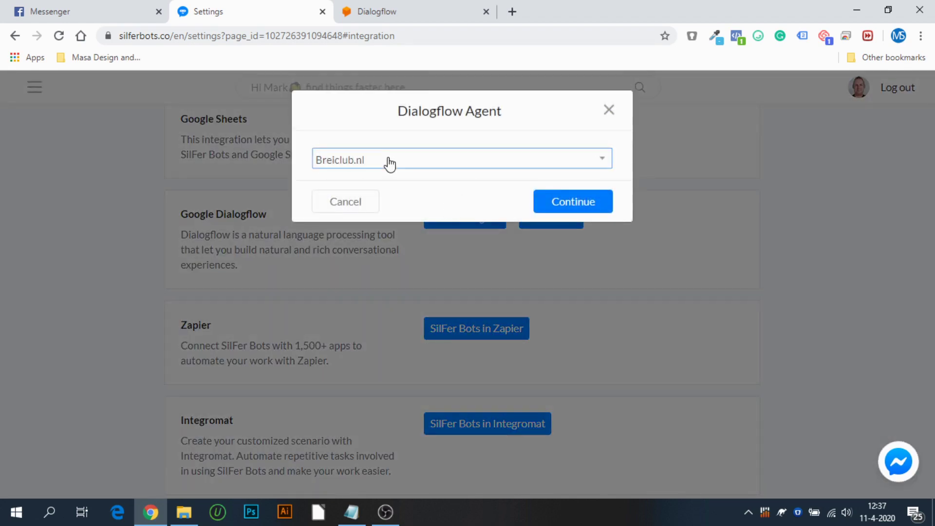
left_click(389, 164)
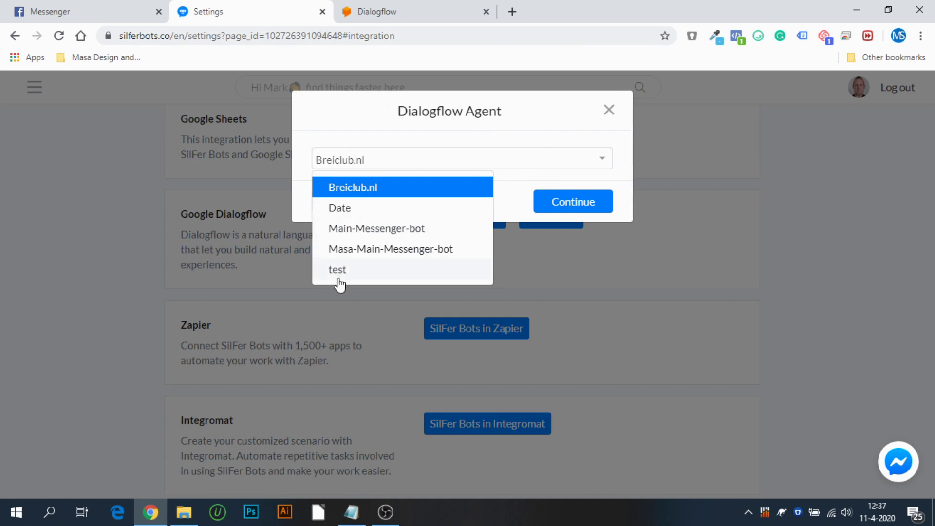
left_click(358, 271)
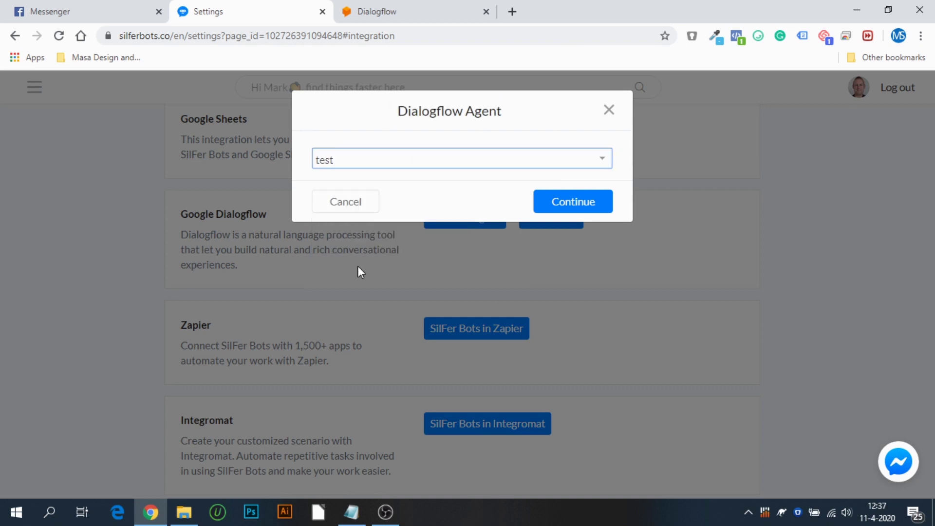
left_click(585, 202)
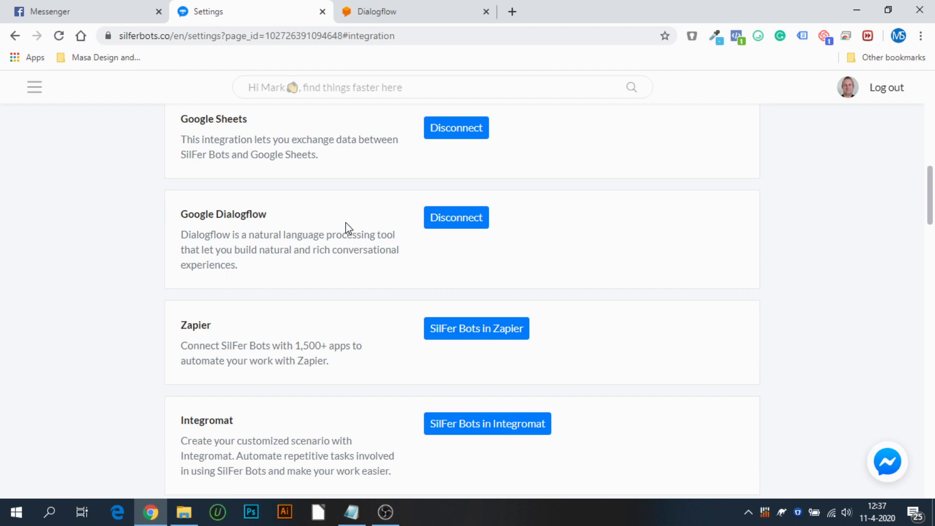
Delete the test agent's Default Fallback Intent and confirm the deletion.
left_click(396, 9)
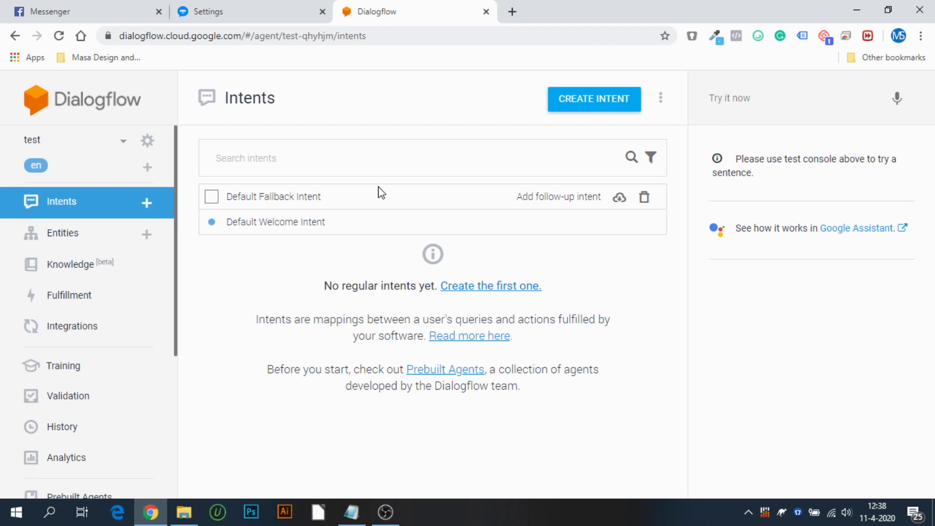
left_click(645, 198)
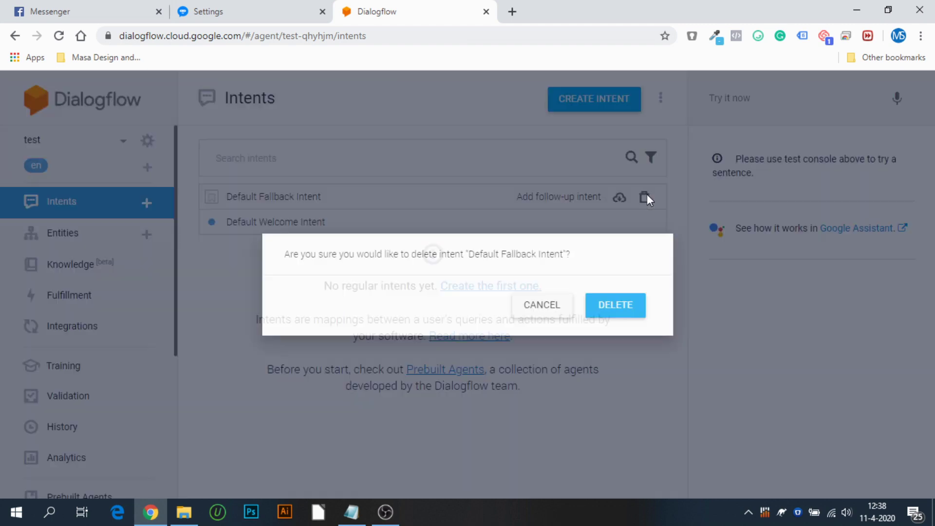
left_click(607, 330)
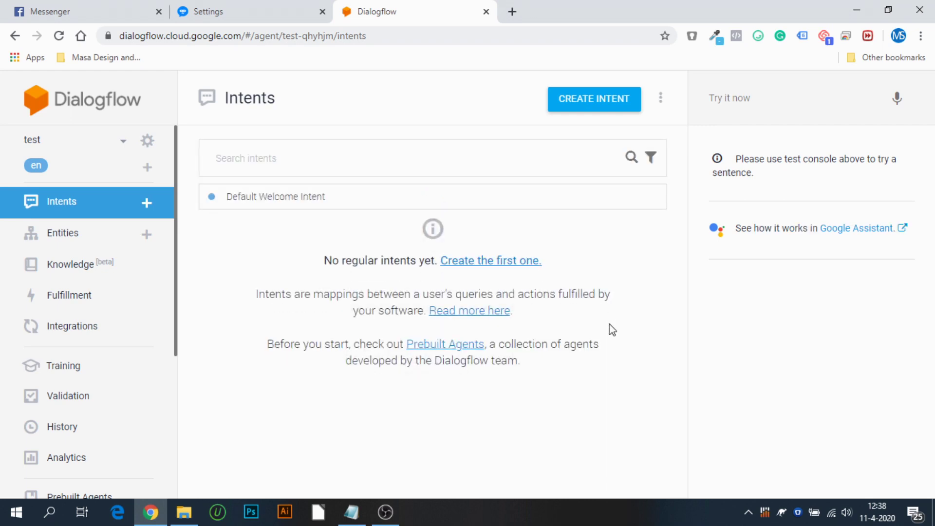
Open the Default Welcome Intent in the intent editor.
left_click(337, 197)
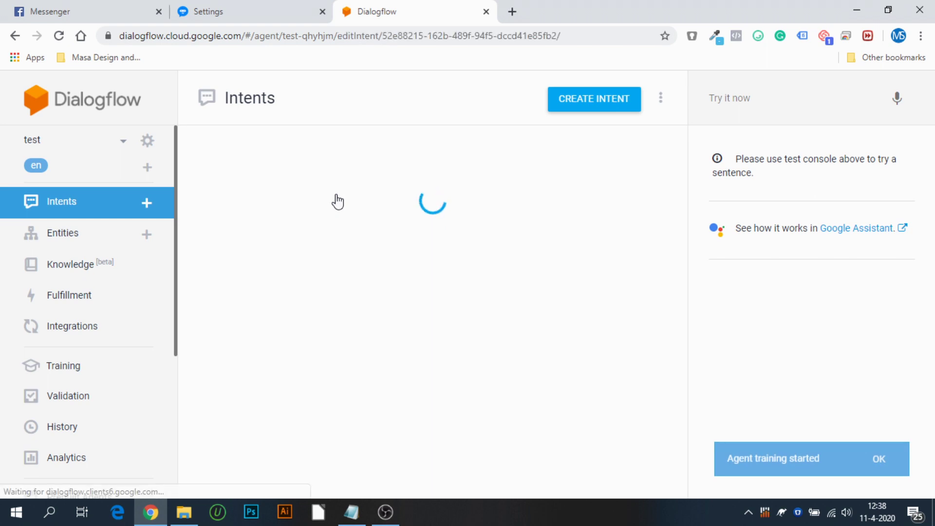
scroll(369, 167, "down", 1)
scroll(367, 167, "down", 2)
scroll(292, 161, "up", 3)
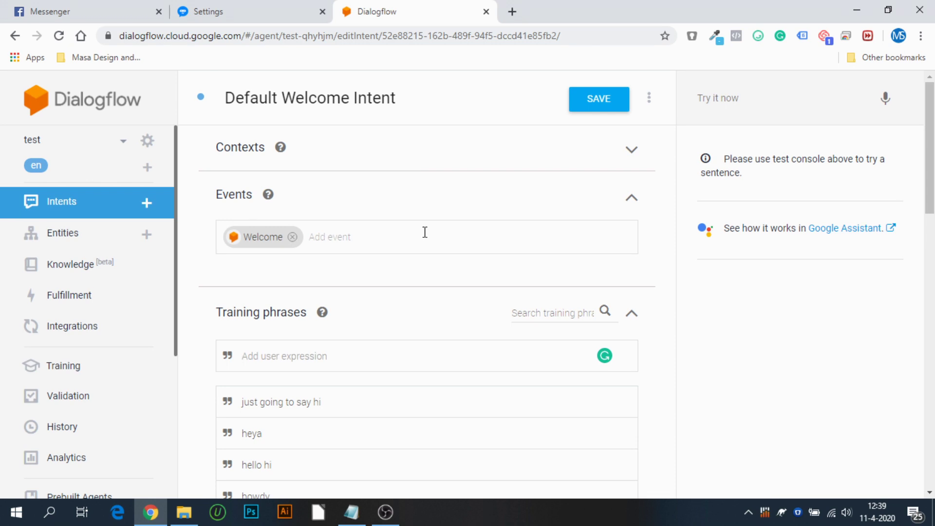
Collapse Events and browse the training phrases through to page 2.
left_click(630, 198)
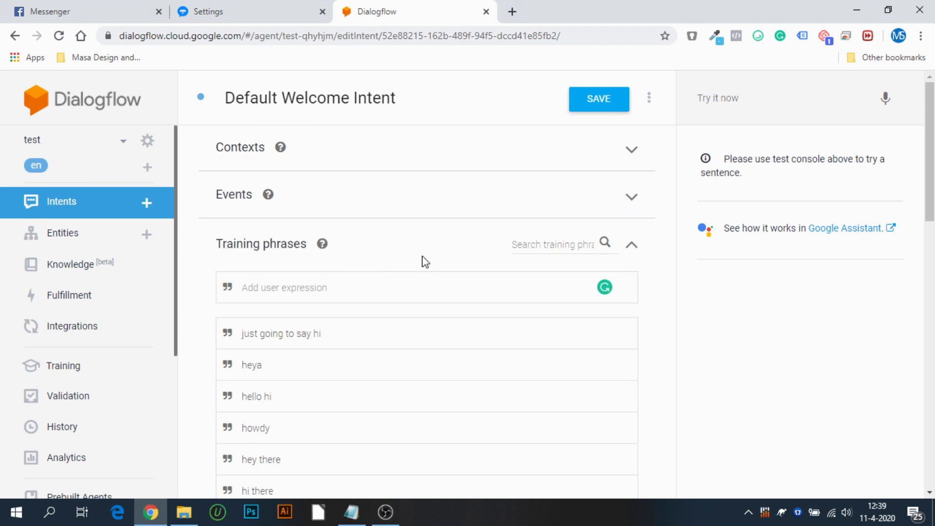
scroll(421, 261, "down", 1)
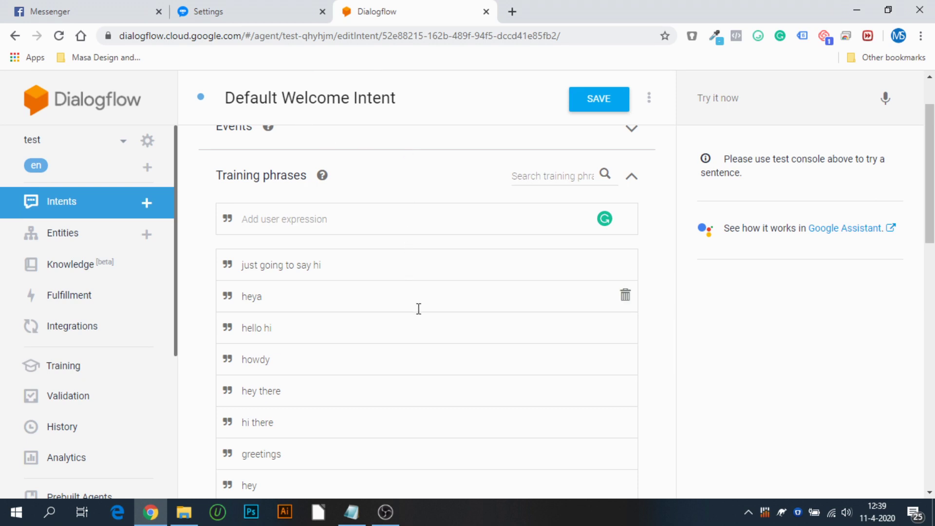
scroll(417, 309, "down", 1)
scroll(420, 305, "up", 2)
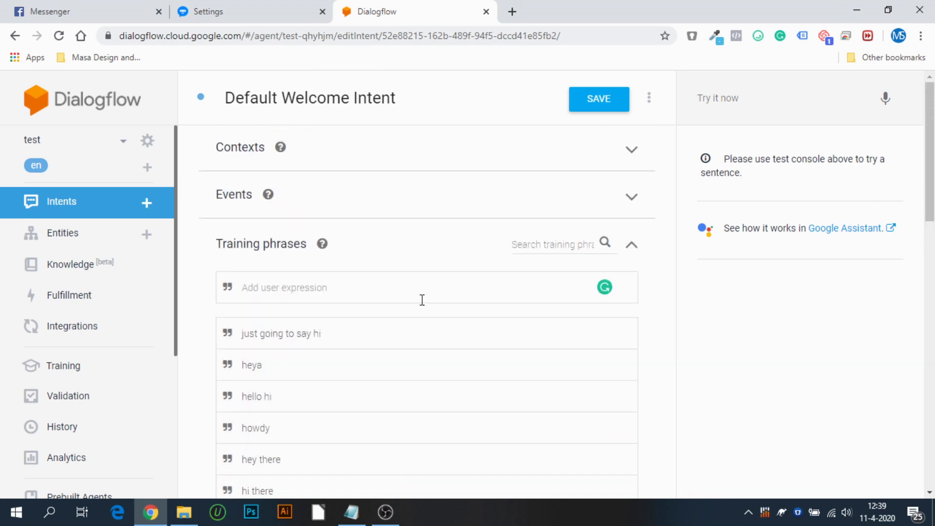
scroll(421, 300, "down", 1)
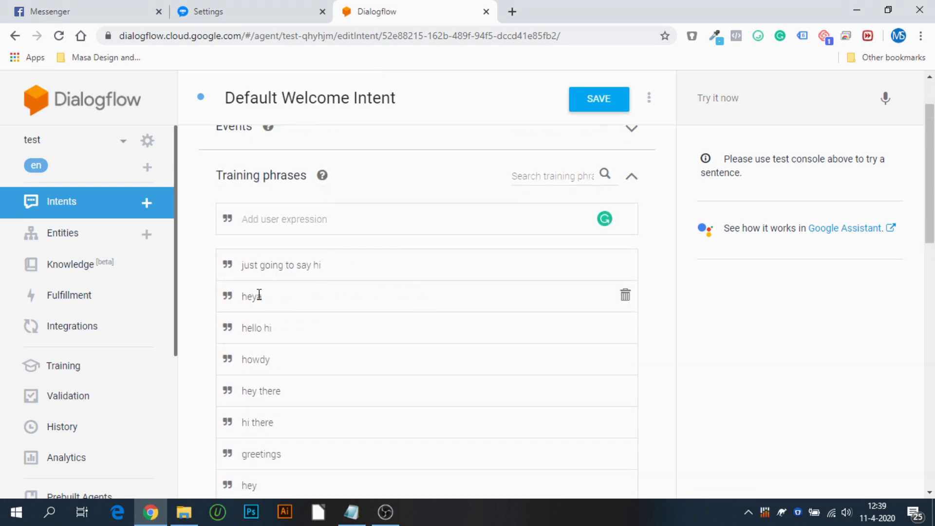
scroll(333, 347, "down", 1)
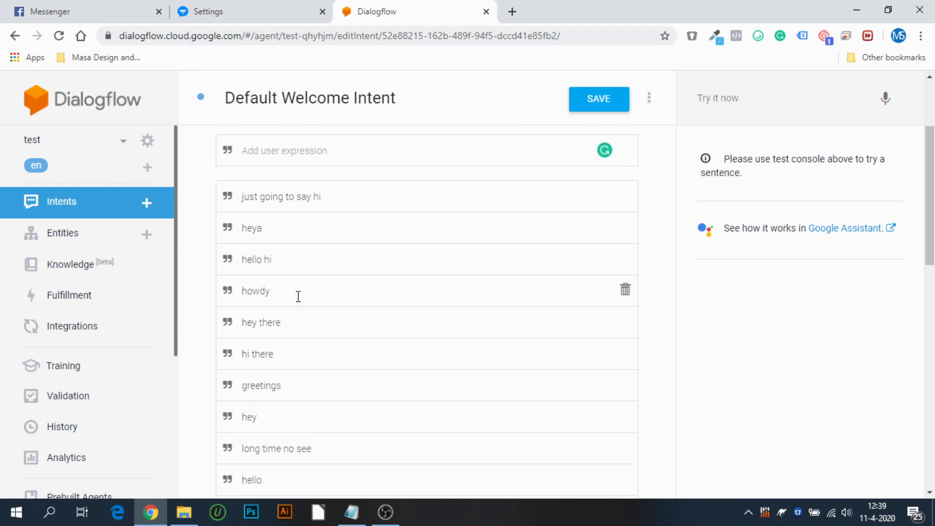
scroll(299, 292, "down", 3)
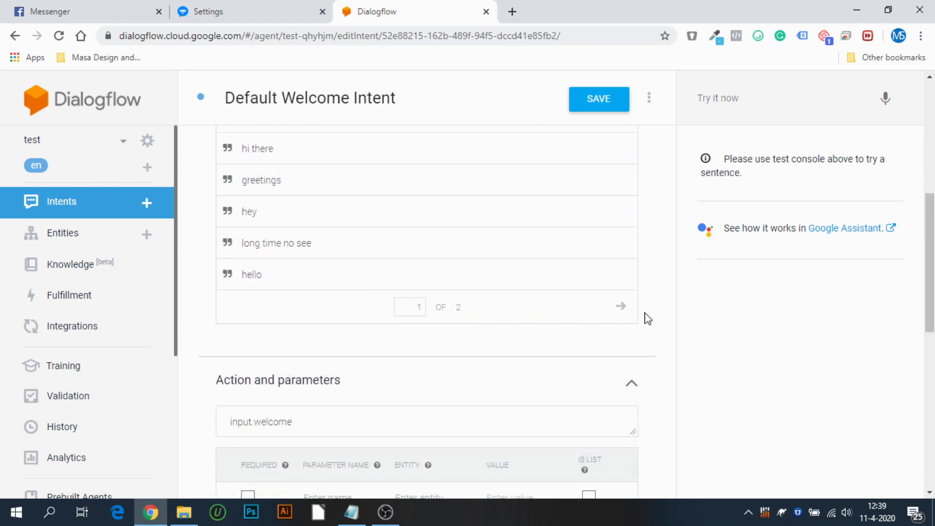
left_click(620, 306)
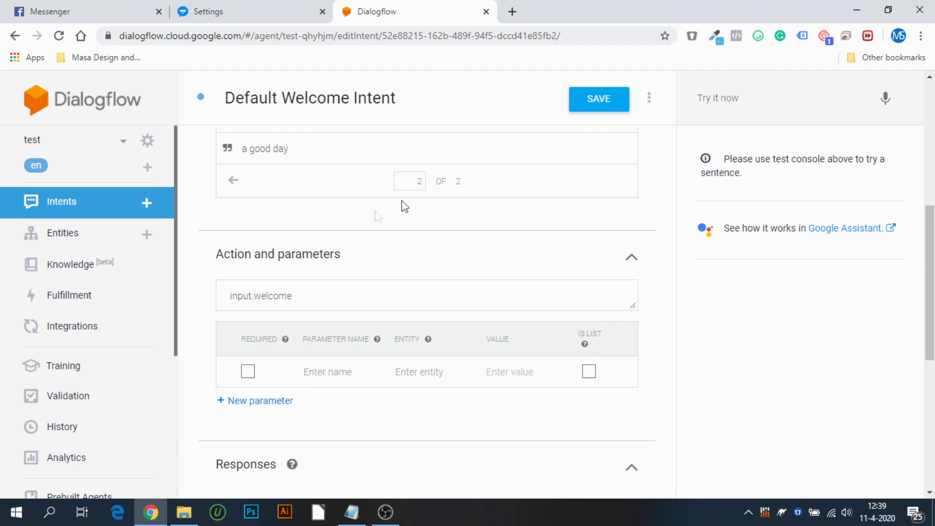